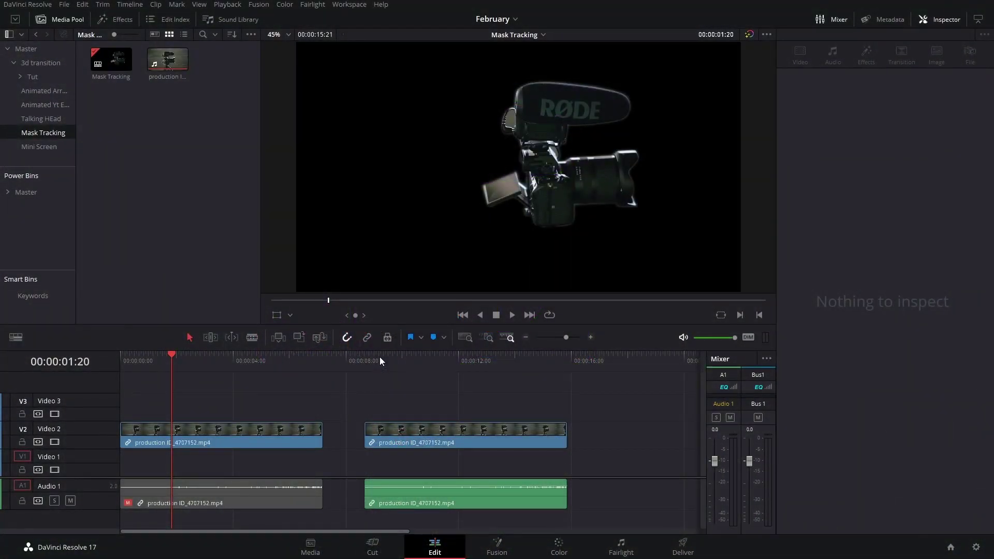
Scrub through the first clip's masked camera and on into the second V2 camera clip.
mouse_move(380, 357)
left_mouse_down()
mouse_move(394, 359)
mouse_move(382, 359)
left_mouse_up()
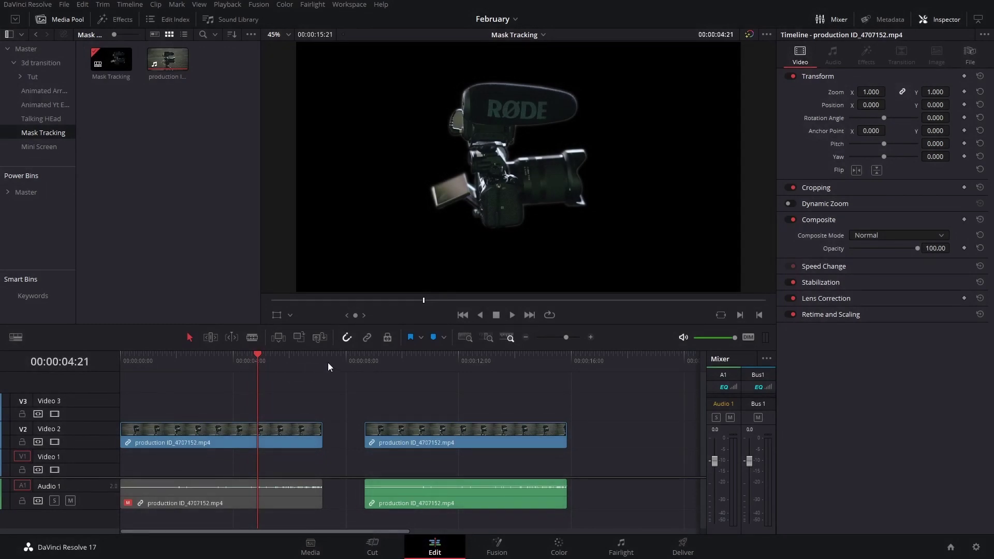
left_click_drag(354, 359, 406, 391)
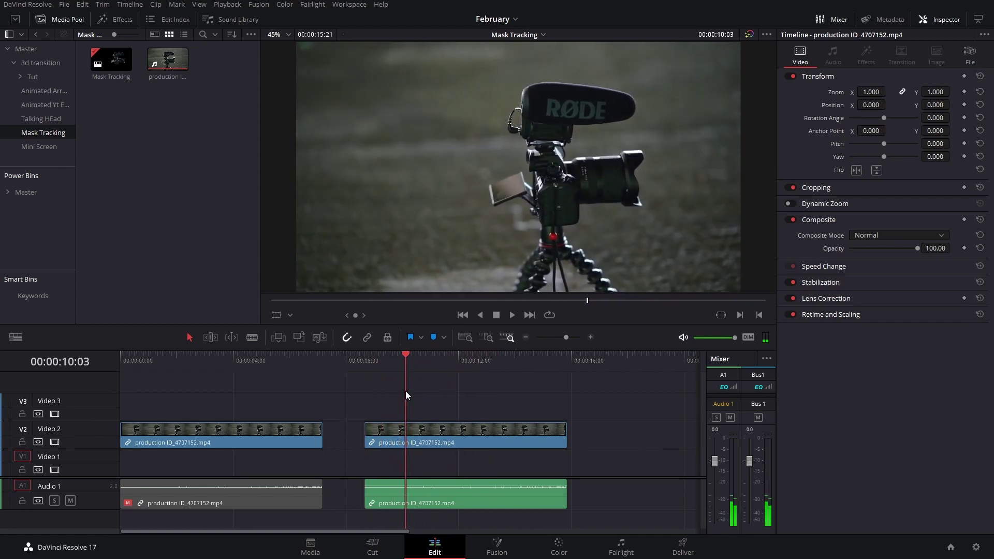
Select the second V2 camera clip and bring it onto the Color page.
left_click(445, 365)
left_click(508, 425)
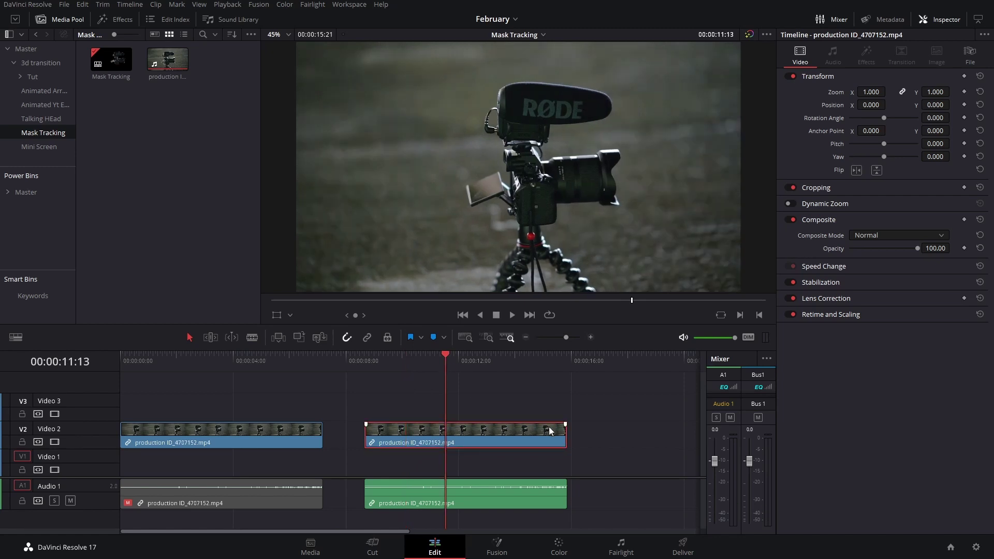
left_click(560, 548)
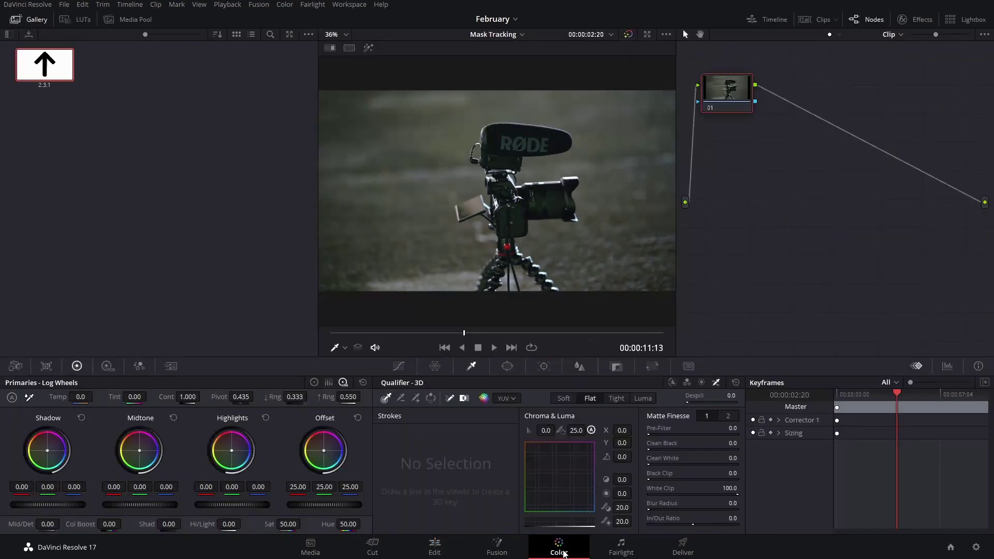
scroll(617, 165, "down", 1)
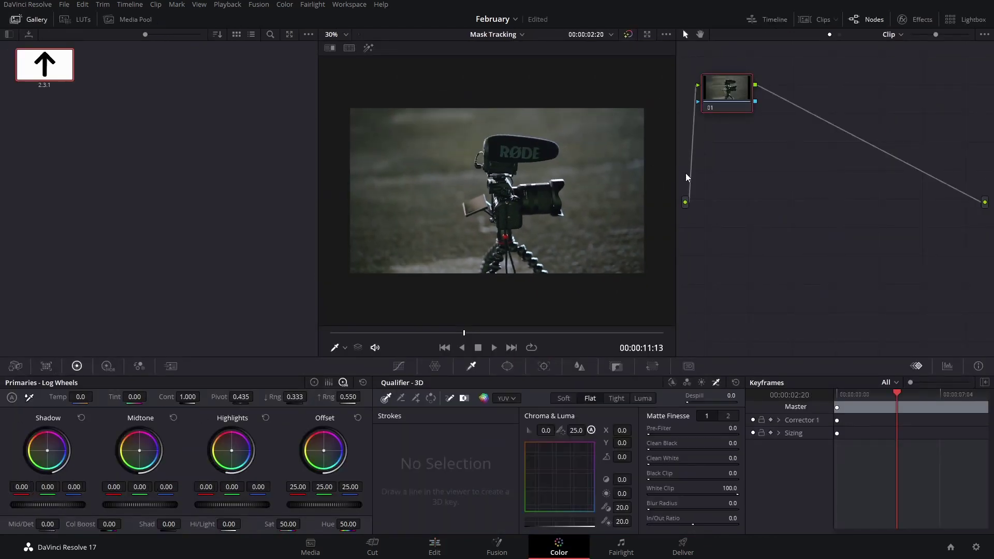
Add an alpha output to the node graph and feed it from node 01's key output.
right_click(768, 113)
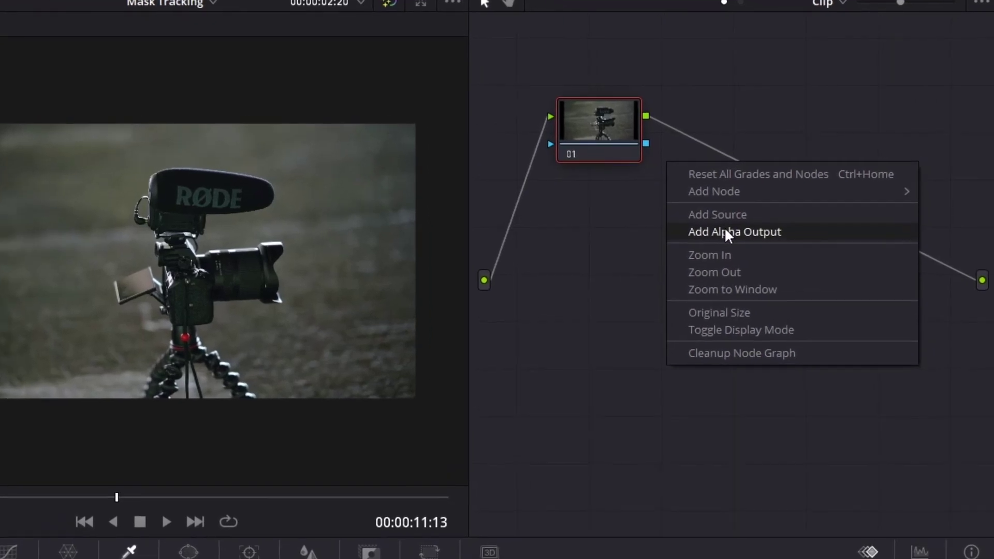
left_click(727, 234)
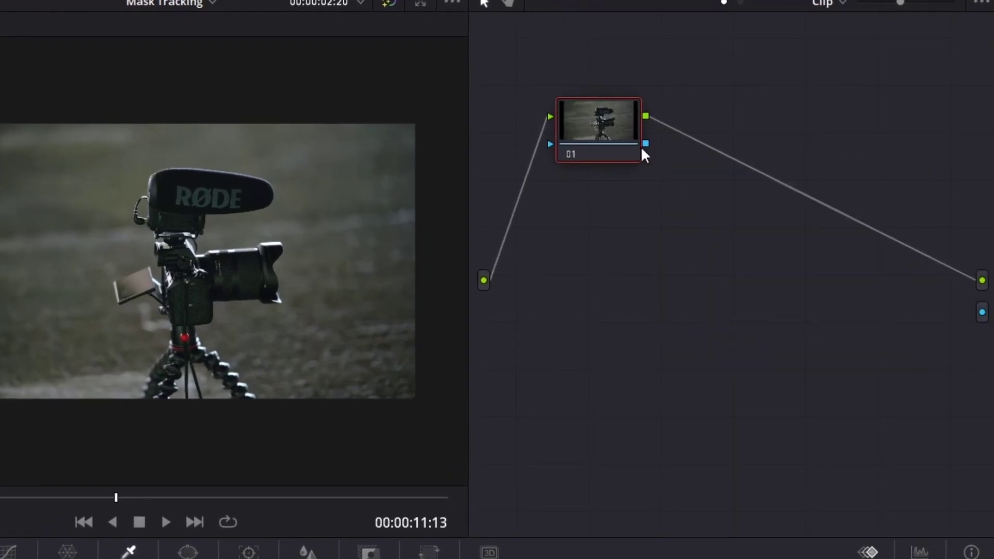
left_click_drag(647, 143, 982, 312)
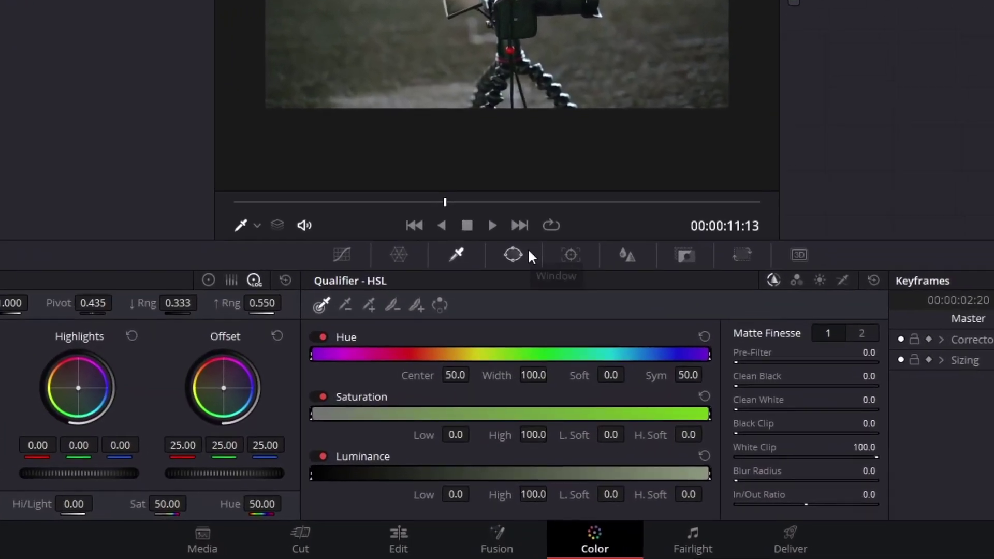
Enable a Curve window on node 01 from the Window palette.
left_click(531, 254)
scroll(451, 409, "down", 1)
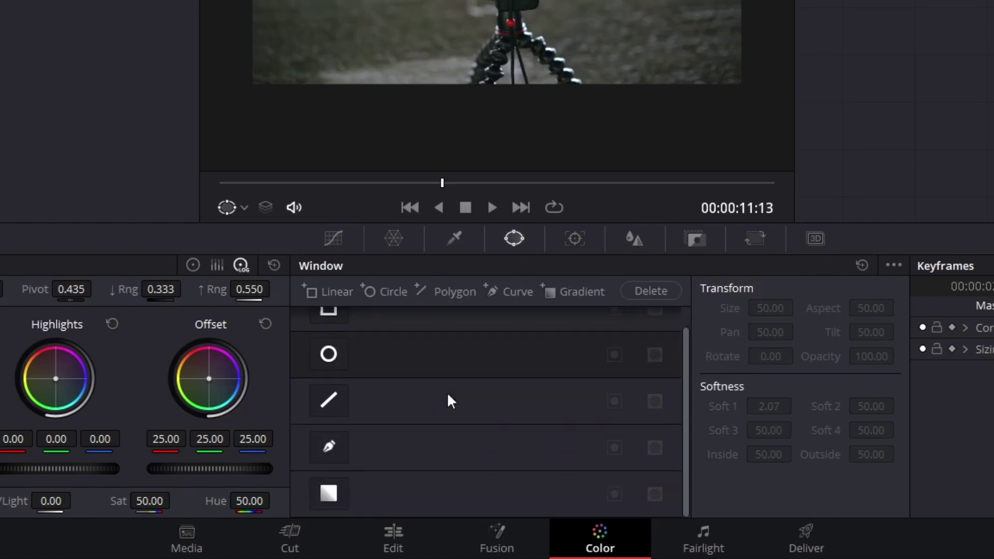
left_click(318, 439)
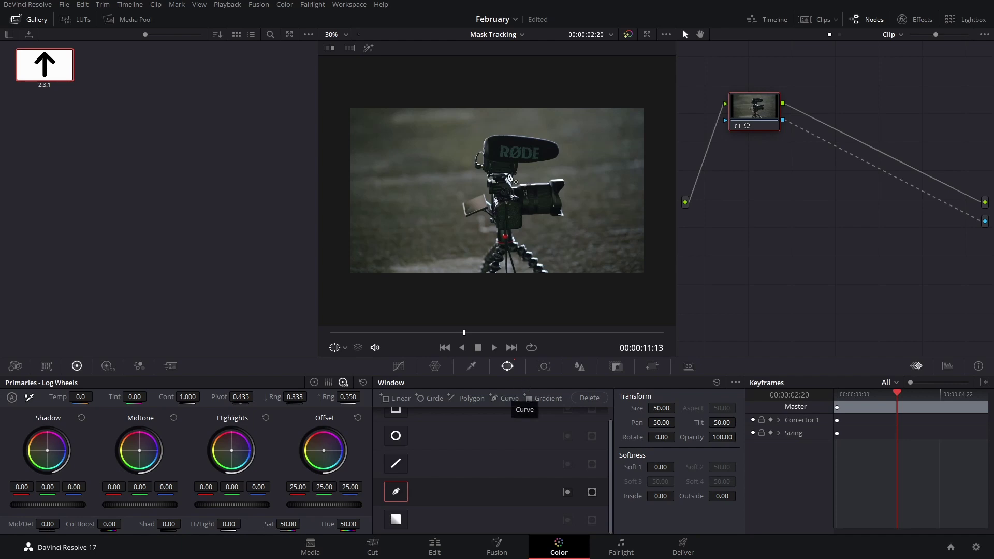
Widen the viewer, hide the Gallery, and park on frame 00:00:00:00.
left_click_drag(317, 138, 224, 138)
left_click(25, 22)
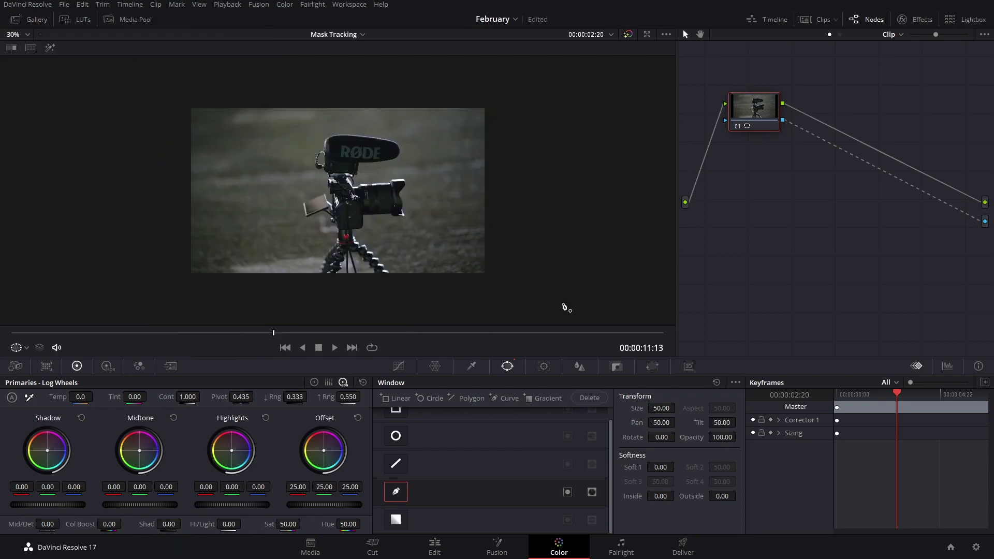
scroll(311, 255, "up", 6)
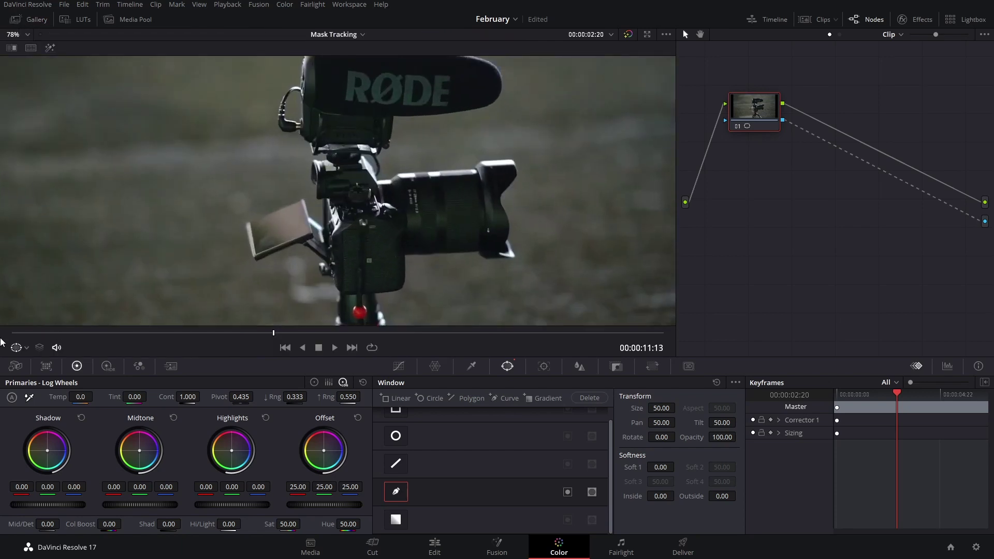
left_click(13, 334)
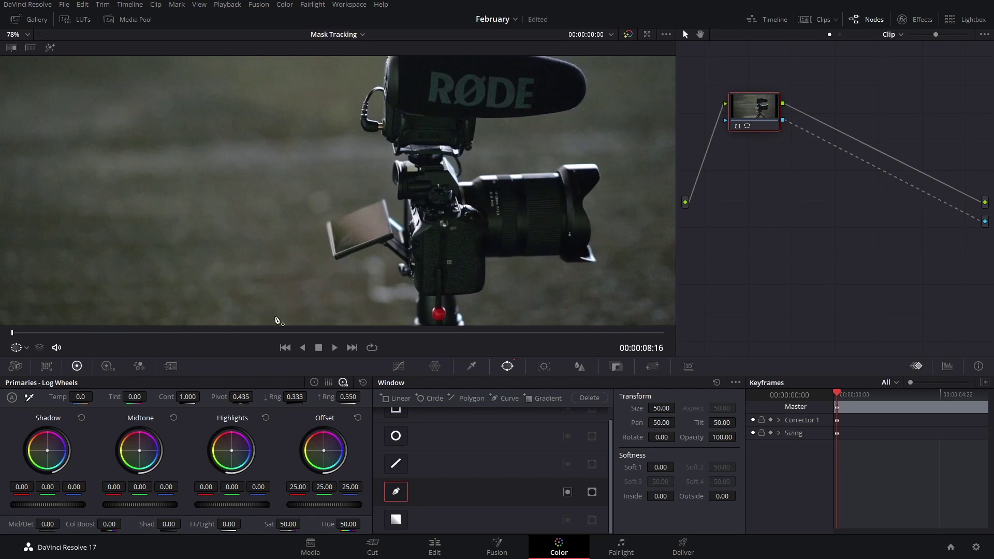
Place curve points around the camera body, under the RØDE mic and its mount, then the screen edge.
scroll(575, 232, "down", 1)
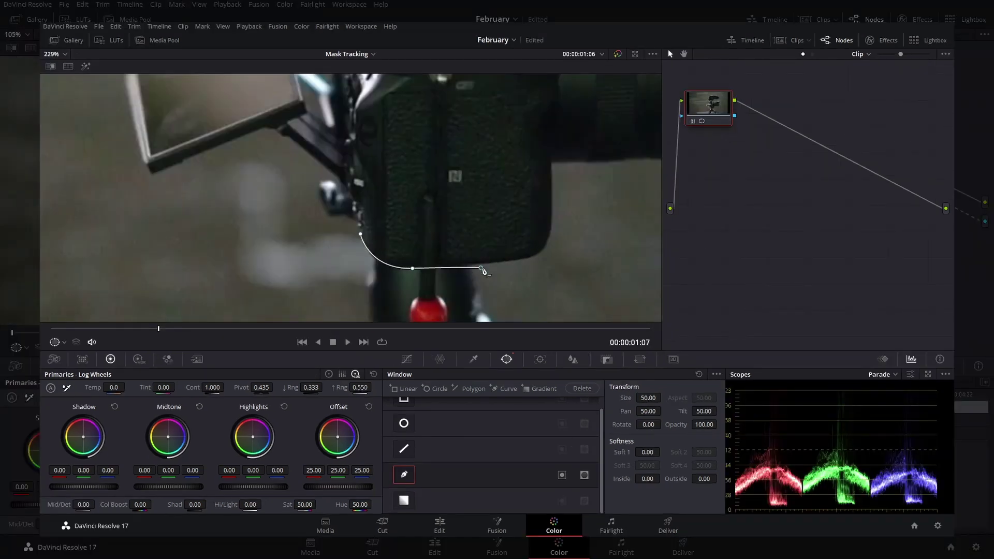
left_click(461, 175)
scroll(492, 202, "up", 3)
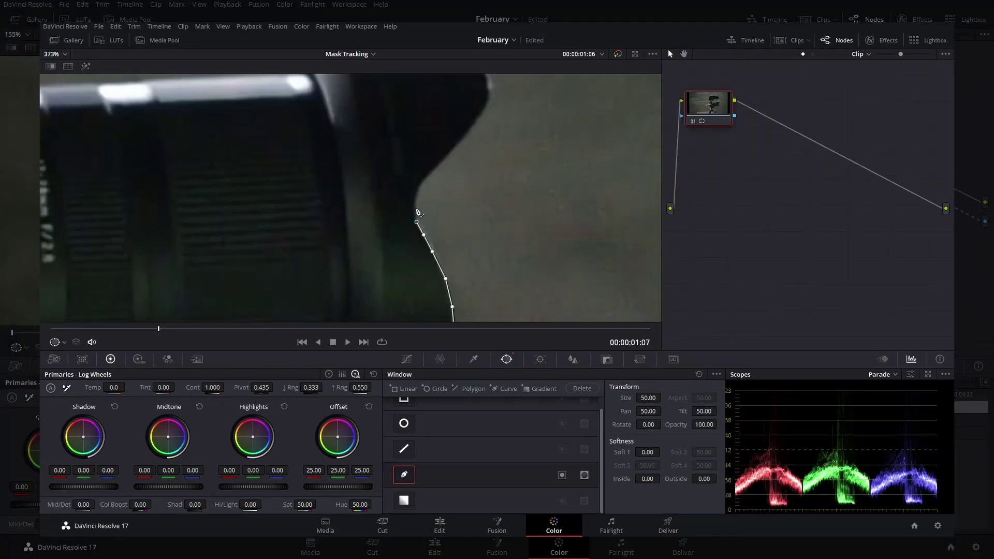
left_click(430, 215)
scroll(362, 173, "up", 3)
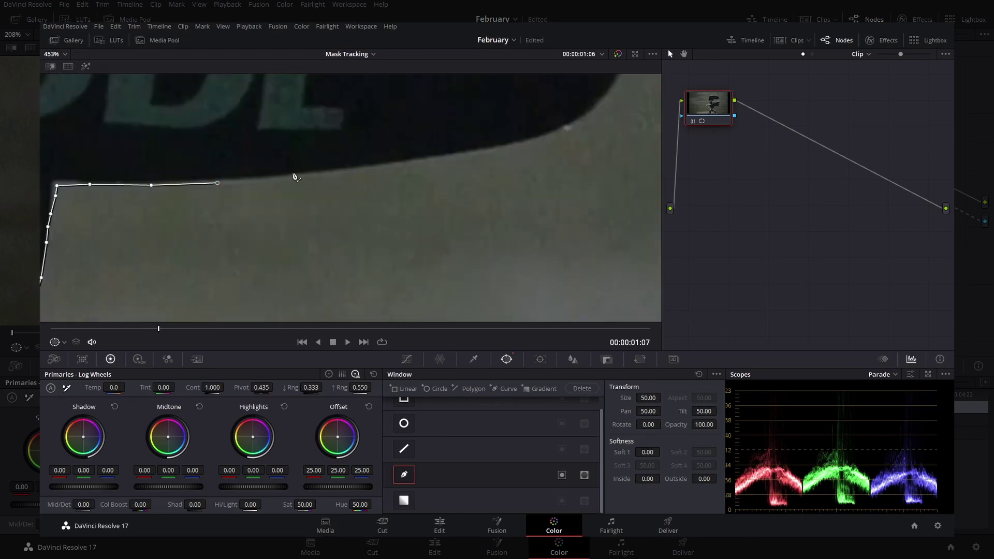
left_click_drag(521, 152, 536, 197)
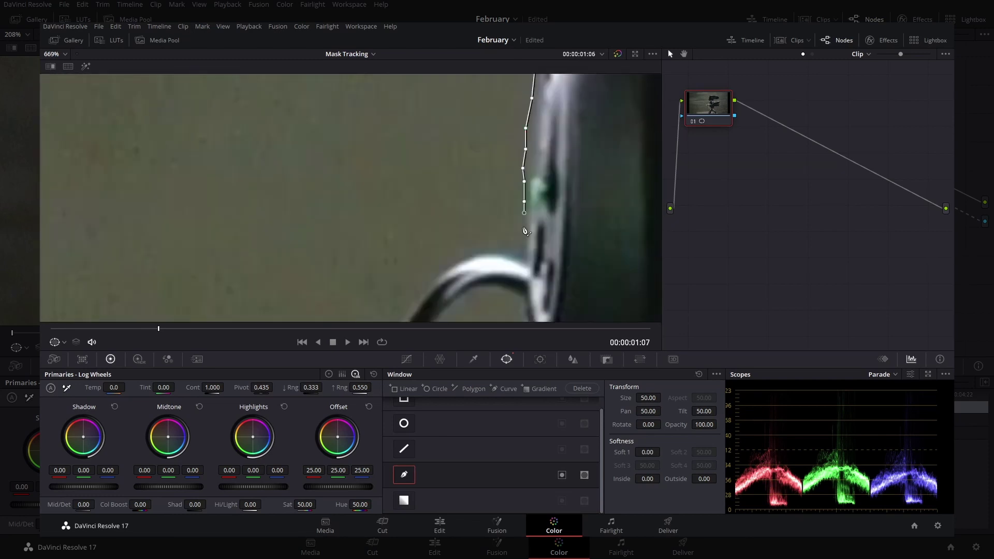
left_click(558, 253)
scroll(557, 252, "down", 3)
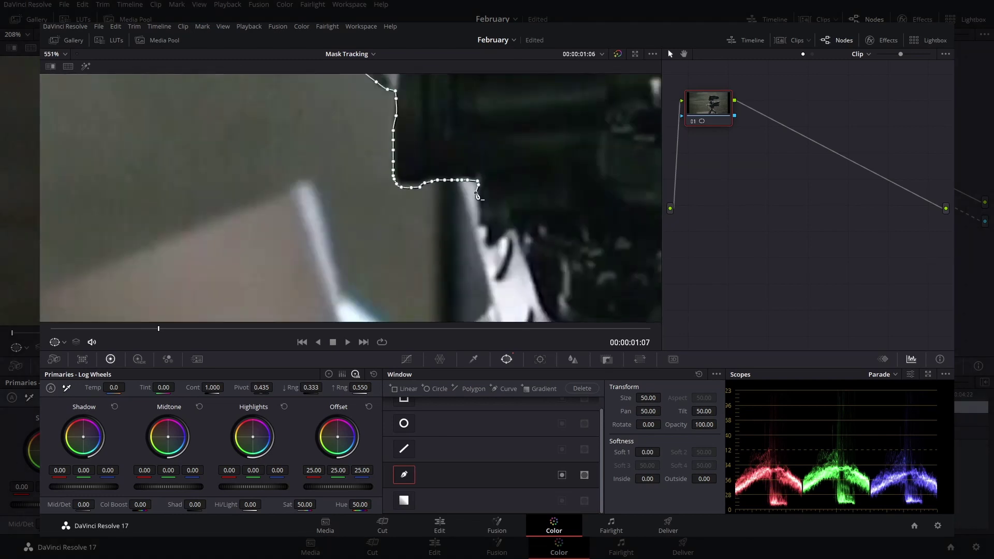
left_click(369, 198)
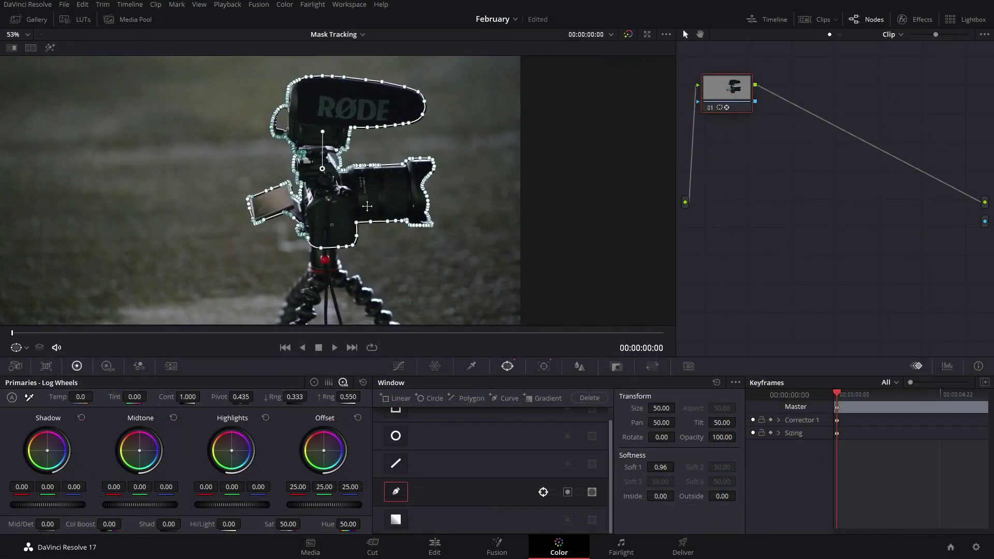
Reconnect node 01's alpha to the alpha output.
scroll(367, 206, "up", 2)
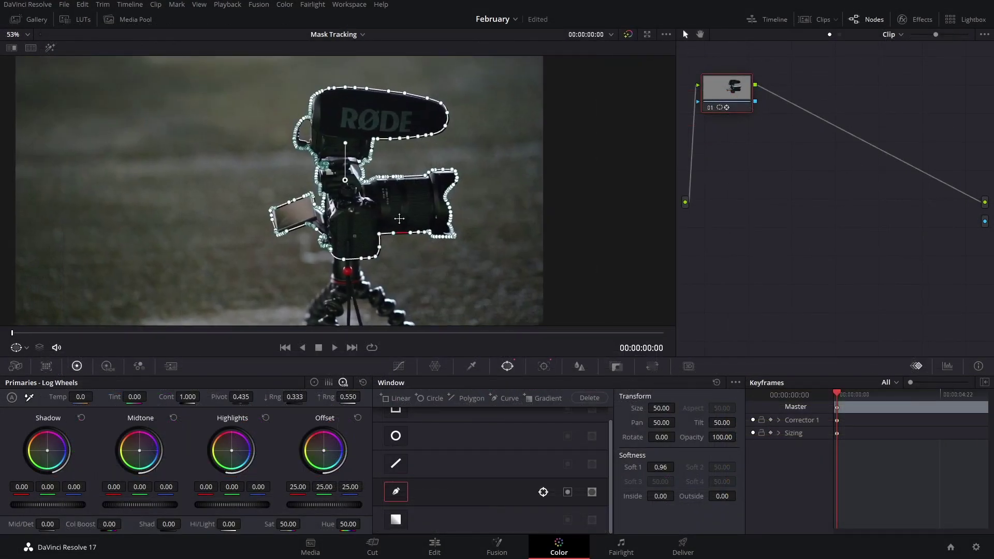
scroll(380, 196, "down", 2)
scroll(27, 140, "down", 1)
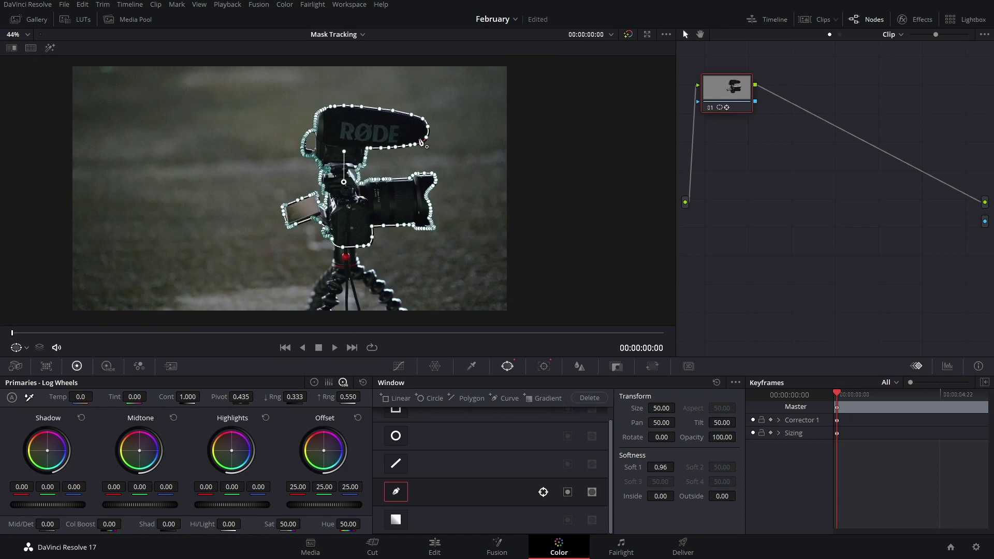
scroll(366, 147, "up", 4)
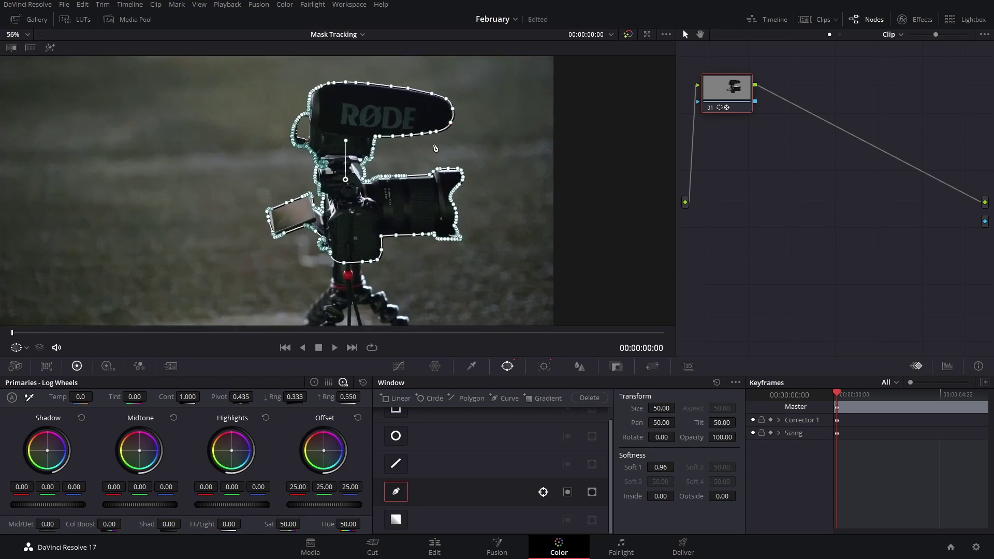
scroll(477, 104, "down", 3)
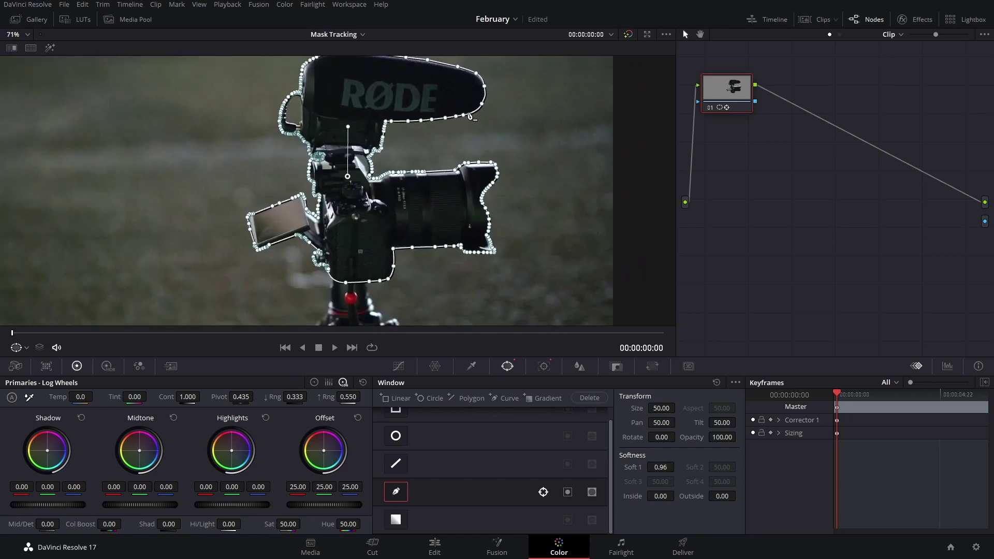
scroll(468, 116, "down", 1)
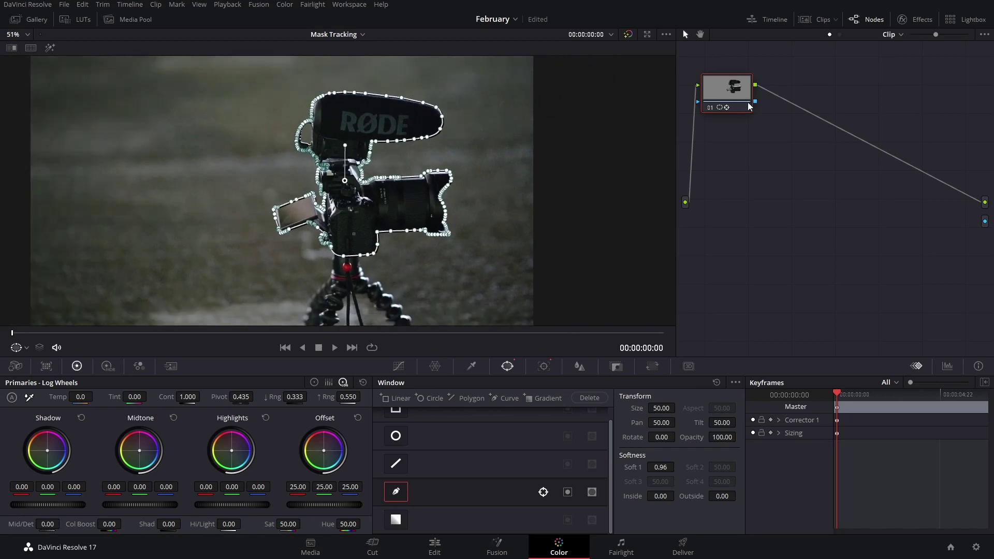
left_click_drag(755, 101, 985, 221)
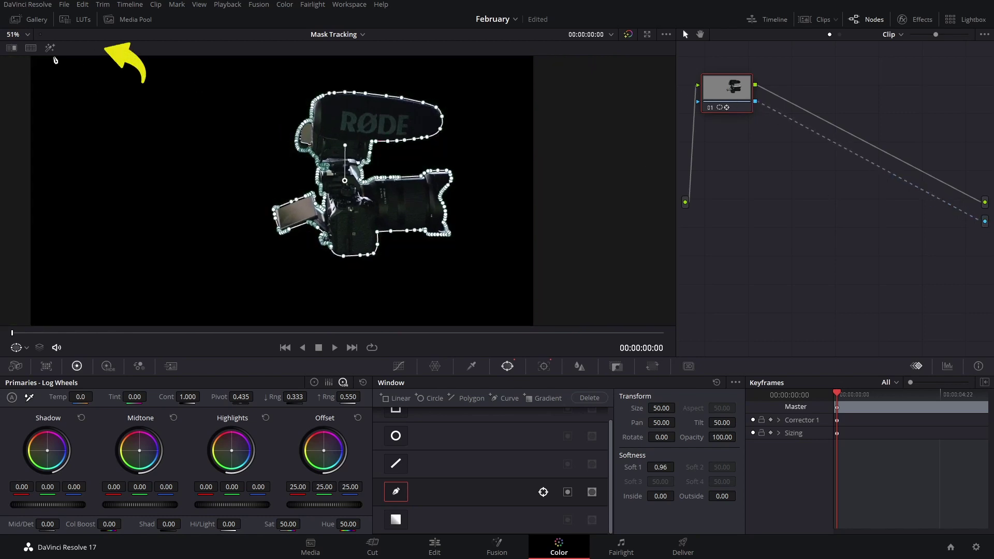
View the mask against grey and set curve Soft 1 softness to 0.60.
left_click(50, 48)
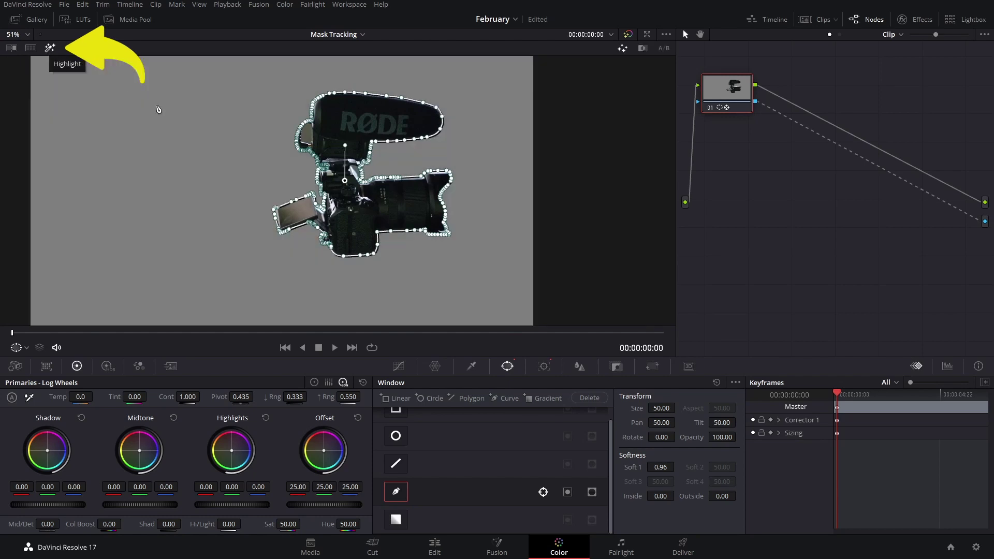
scroll(262, 207, "up", 4)
scroll(413, 259, "down", 4)
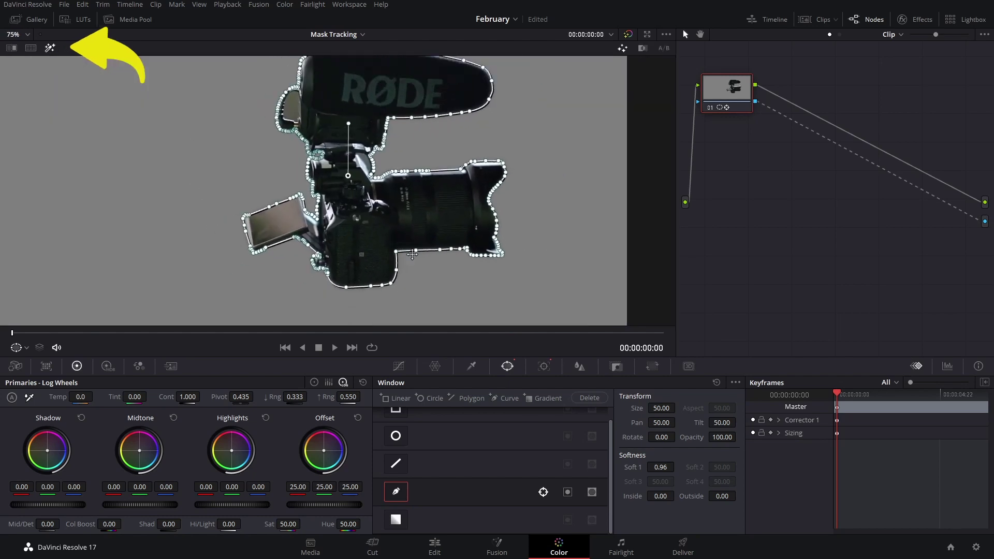
scroll(240, 158, "up", 1)
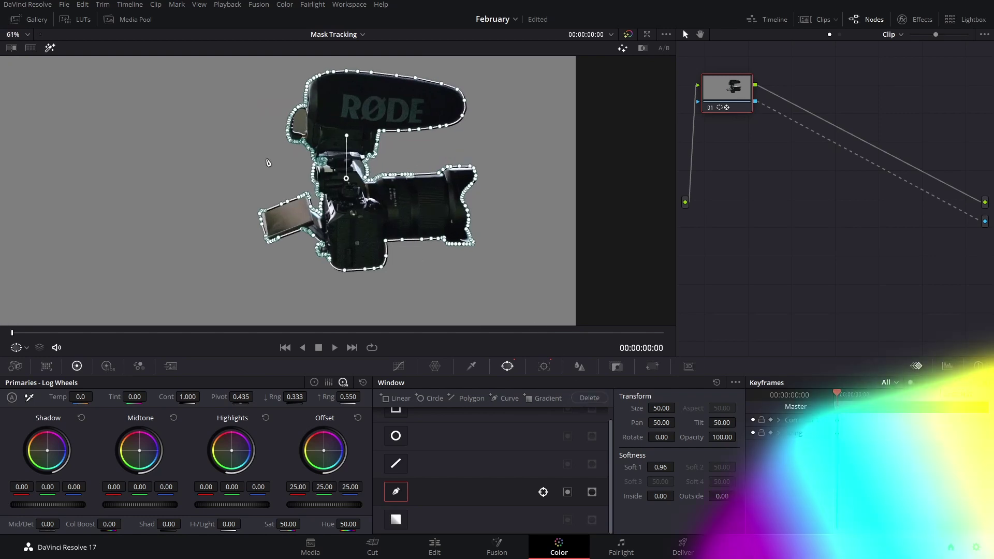
scroll(239, 158, "up", 6)
scroll(339, 97, "up", 1)
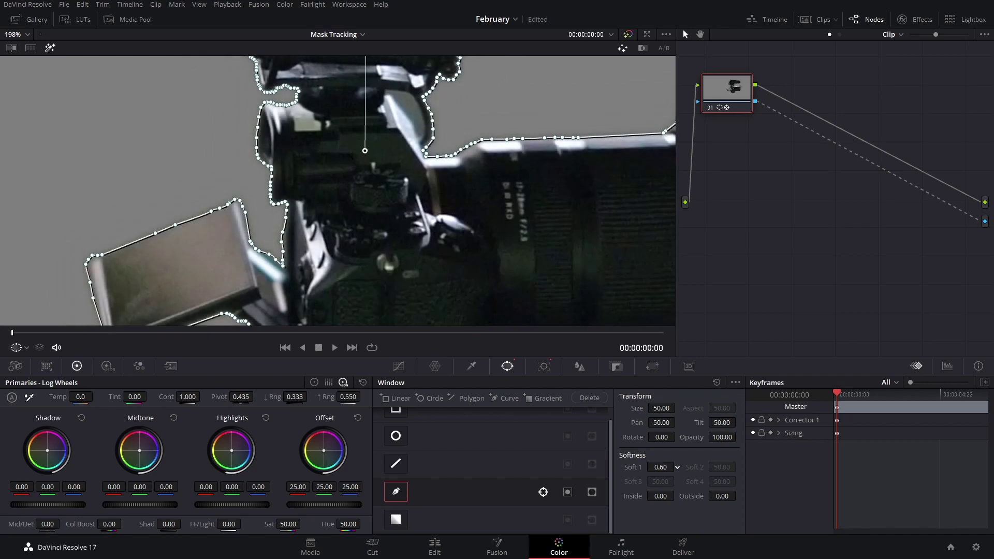
scroll(498, 193, "down", 5)
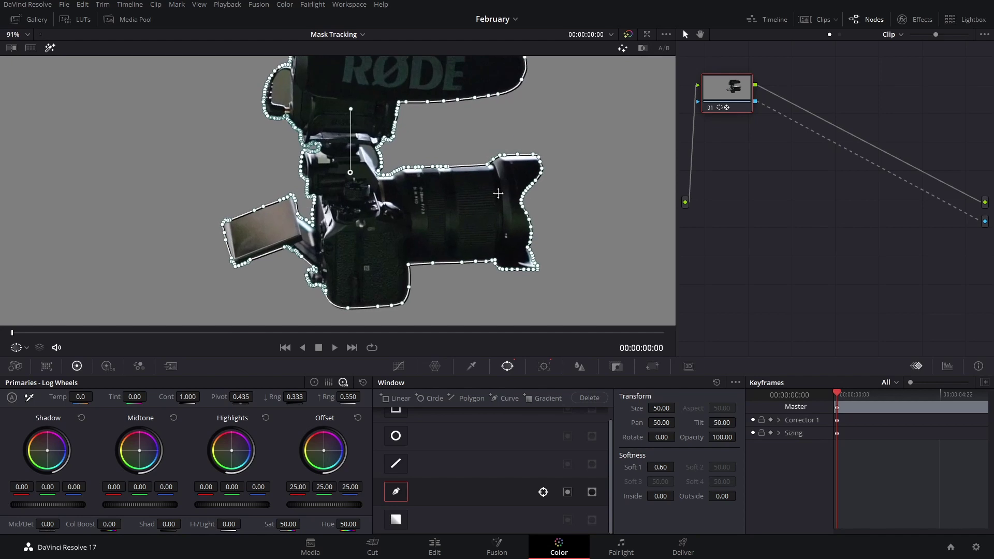
Track the curve window forward through the whole clip to 00:00:07:03.
scroll(401, 196, "down", 5)
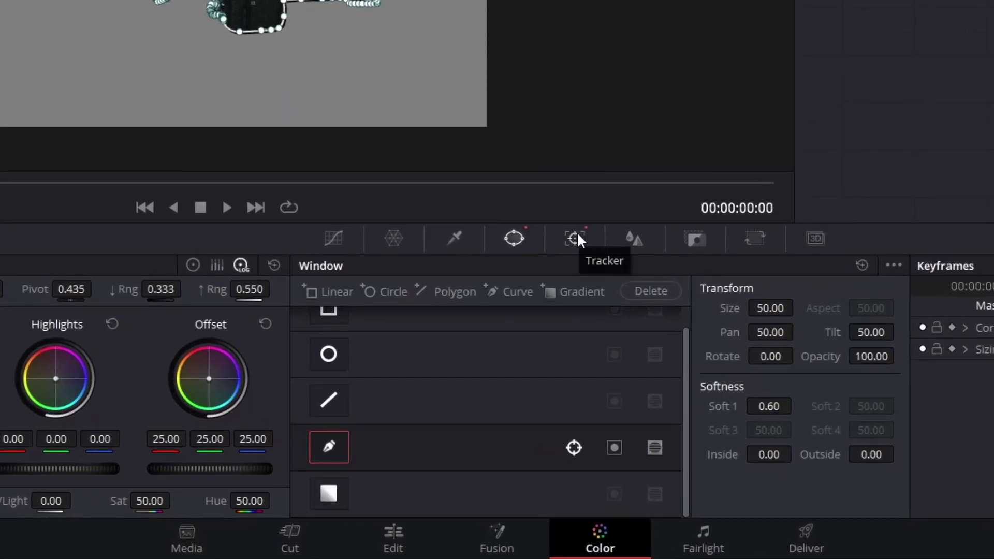
left_click(576, 238)
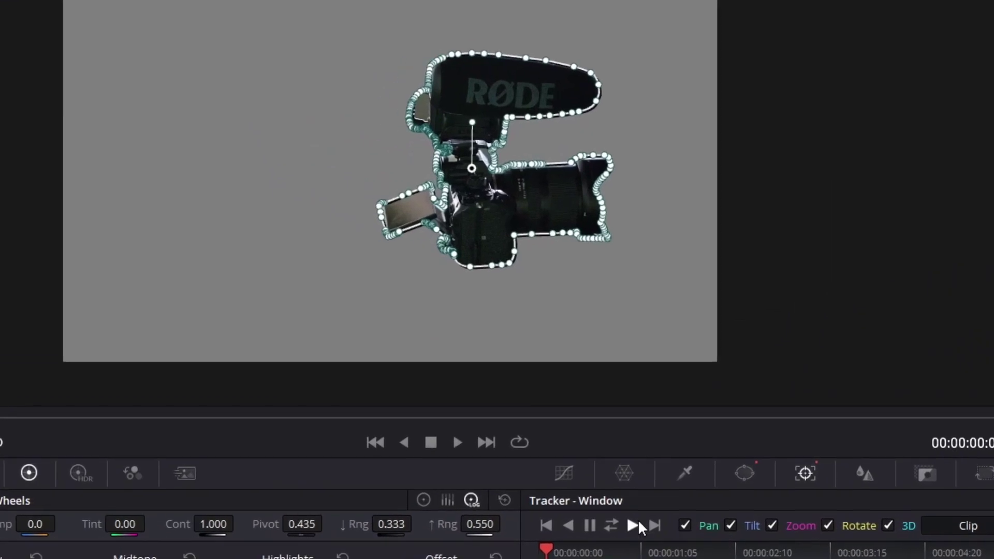
left_click(468, 416)
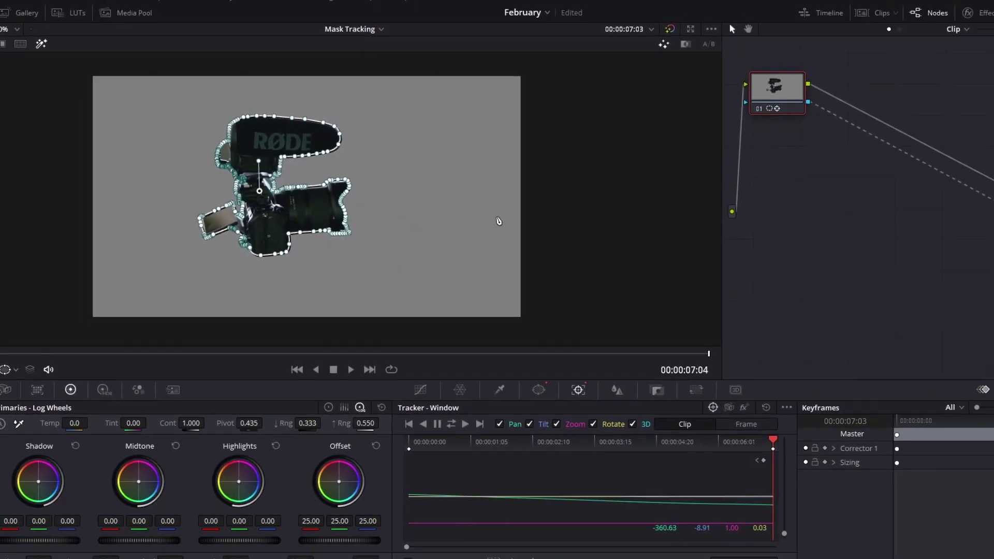
Return to an earlier frame and add a point on the mask's bottom edge.
scroll(367, 254, "up", 3)
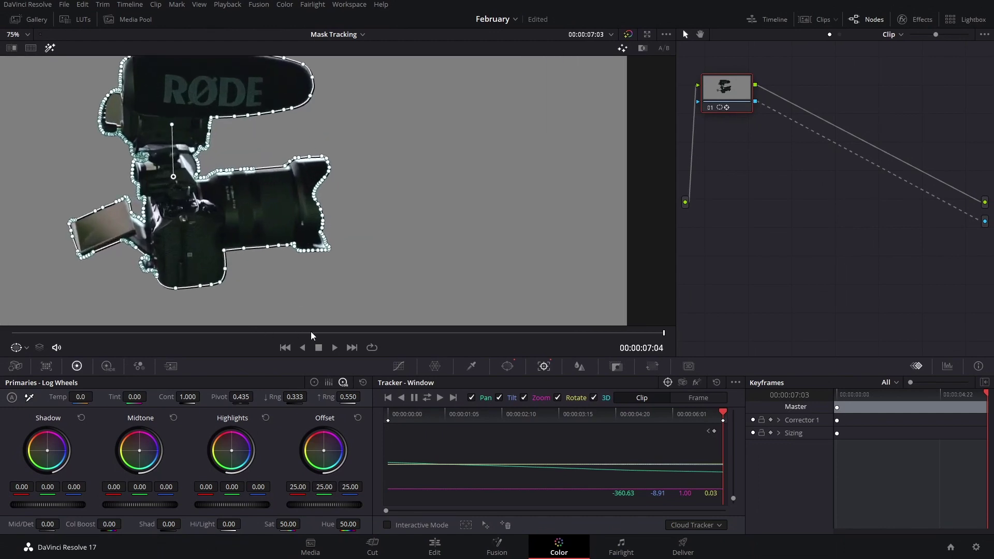
left_click_drag(313, 335, 277, 337)
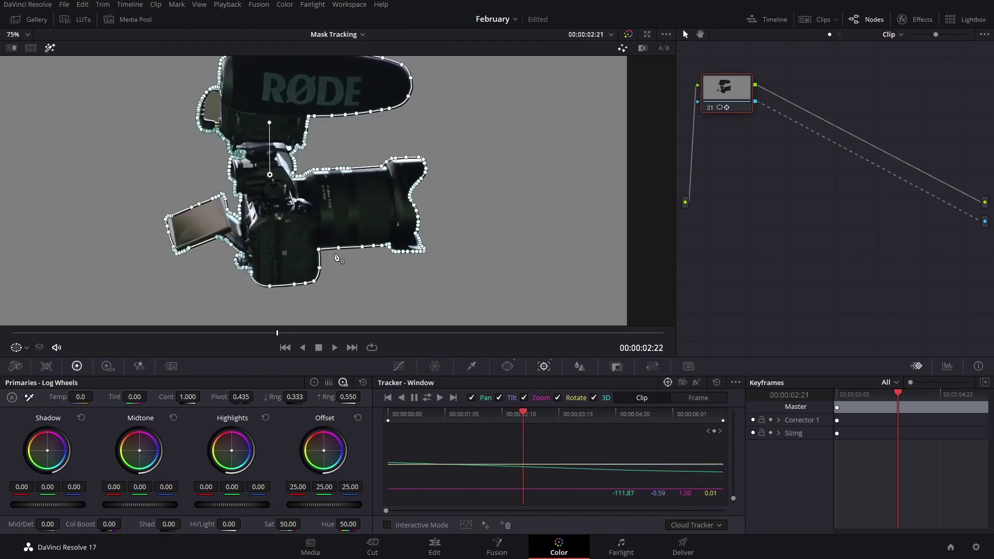
left_click(339, 249)
Trial a keyframed reshape of the bottom edge, play it back, then undo it.
left_click_drag(898, 395, 889, 394)
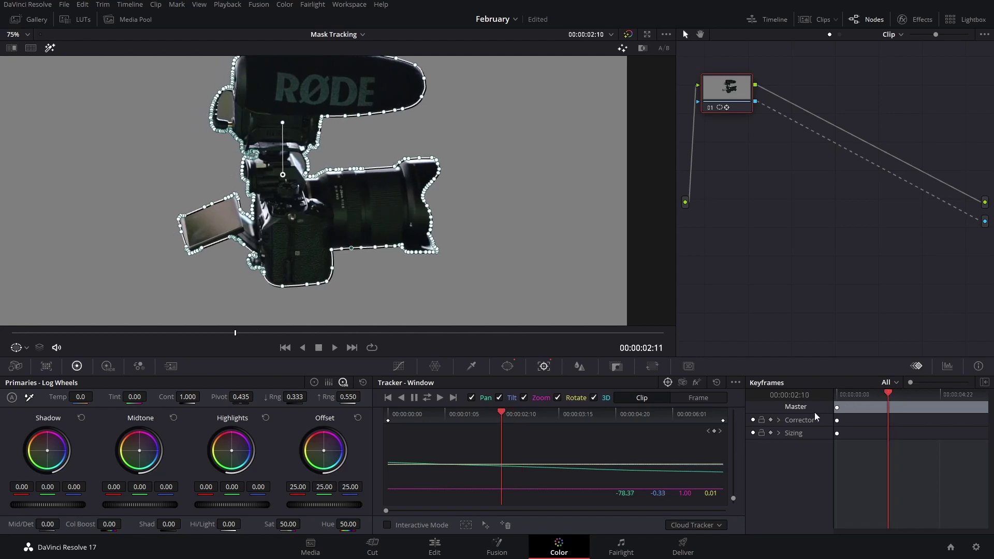
left_click(770, 420)
key("Right")
key("Right")
key("Right")
key("Right")
key("Right")
key("Right")
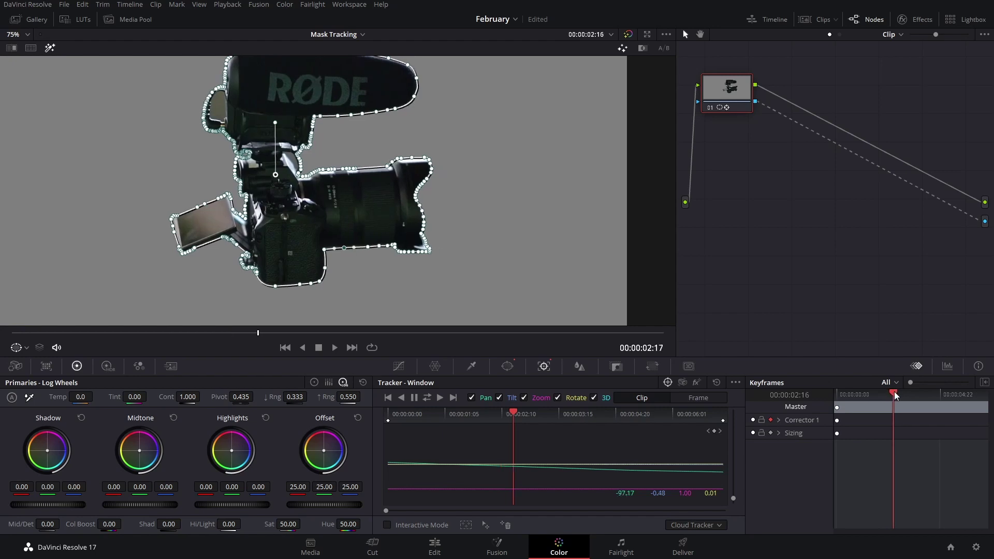
left_click_drag(345, 248, 353, 237)
left_click_drag(894, 396, 861, 396)
left_click_drag(394, 238, 396, 244)
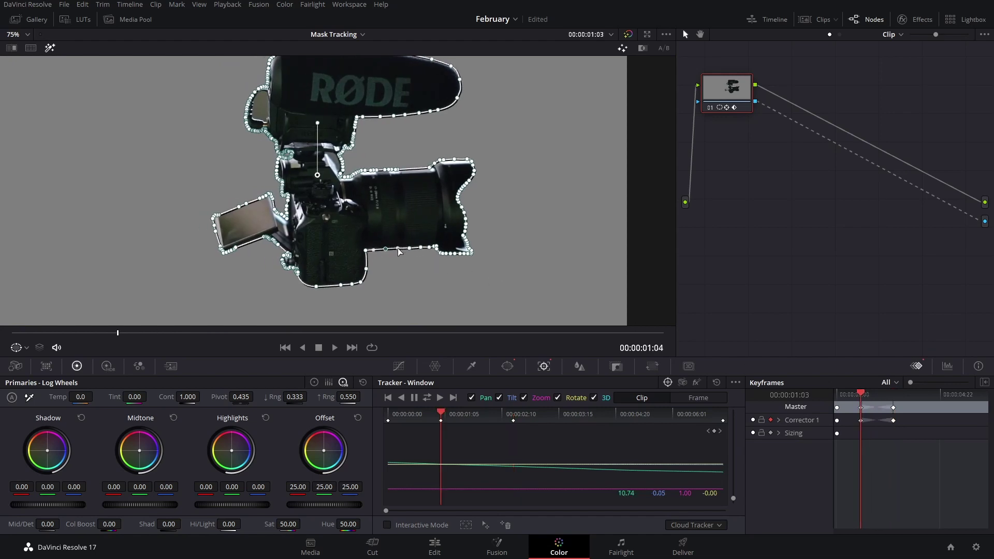
key("space")
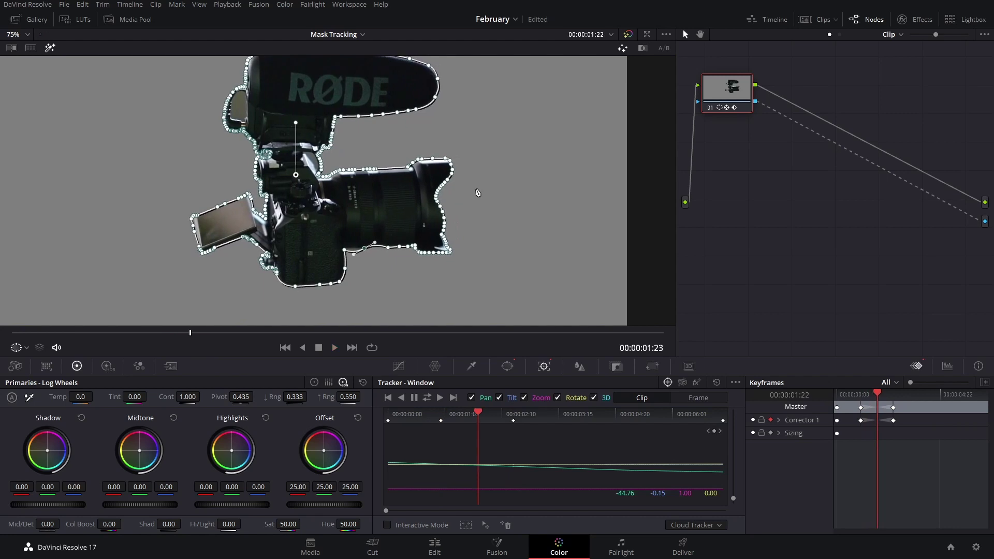
key("ctrl+z")
key("ctrl+z")
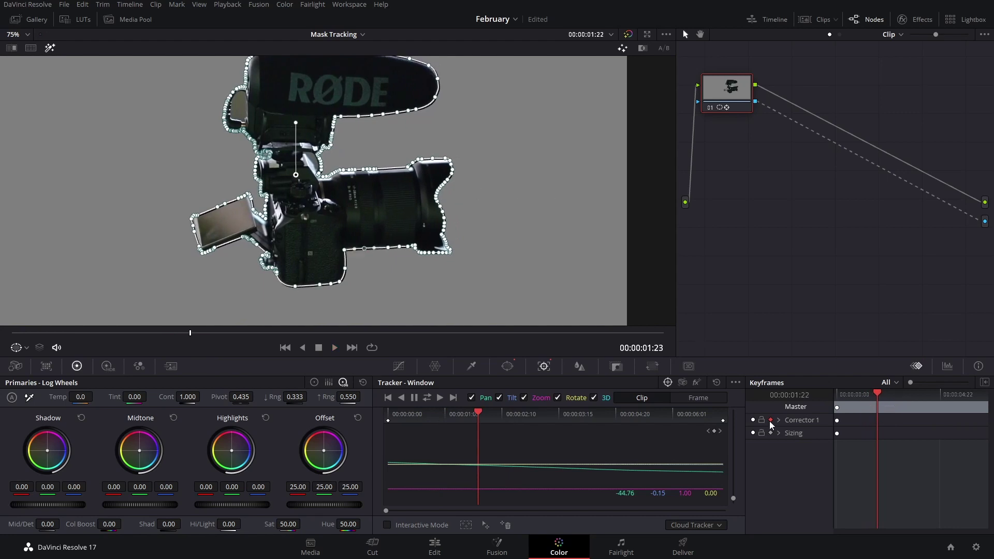
scroll(468, 204, "down", 5)
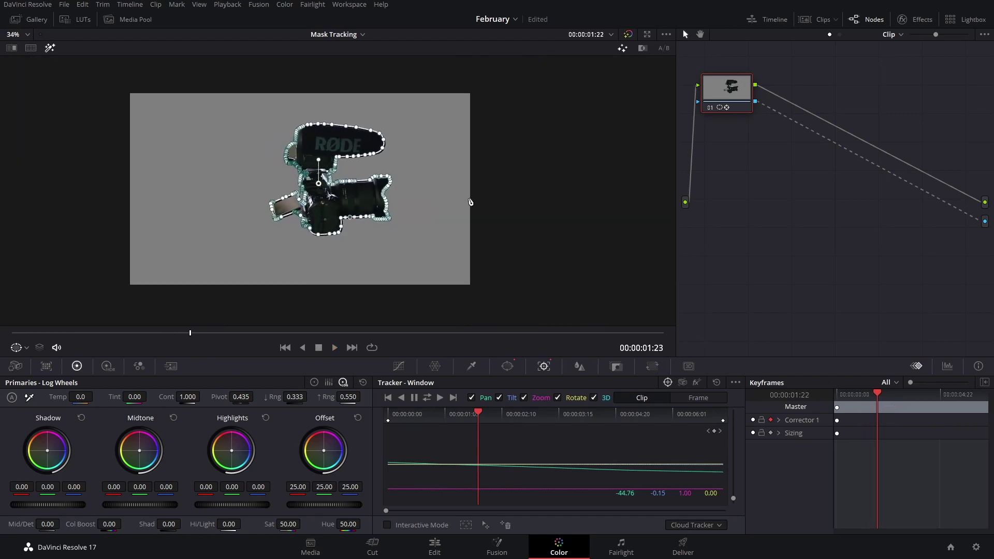
scroll(432, 193, "up", 2)
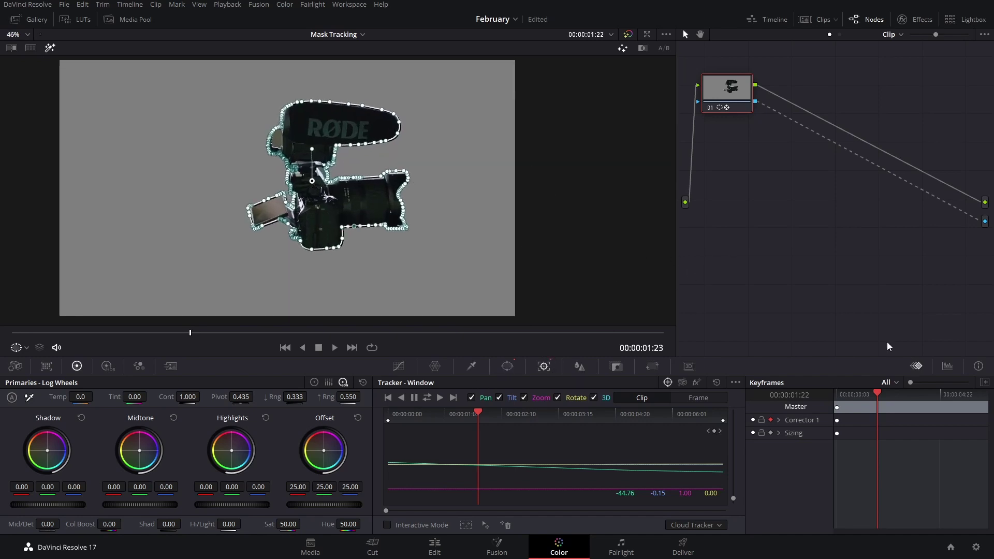
left_click_drag(866, 396, 870, 396)
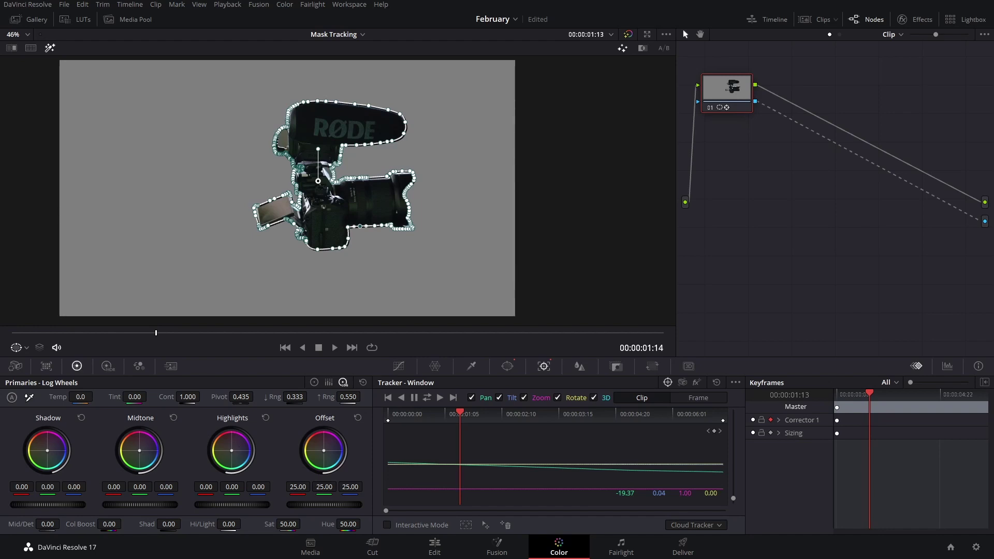
left_click_drag(240, 450, 230, 451)
key("ctrl+z")
left_click_drag(735, 93, 744, 101)
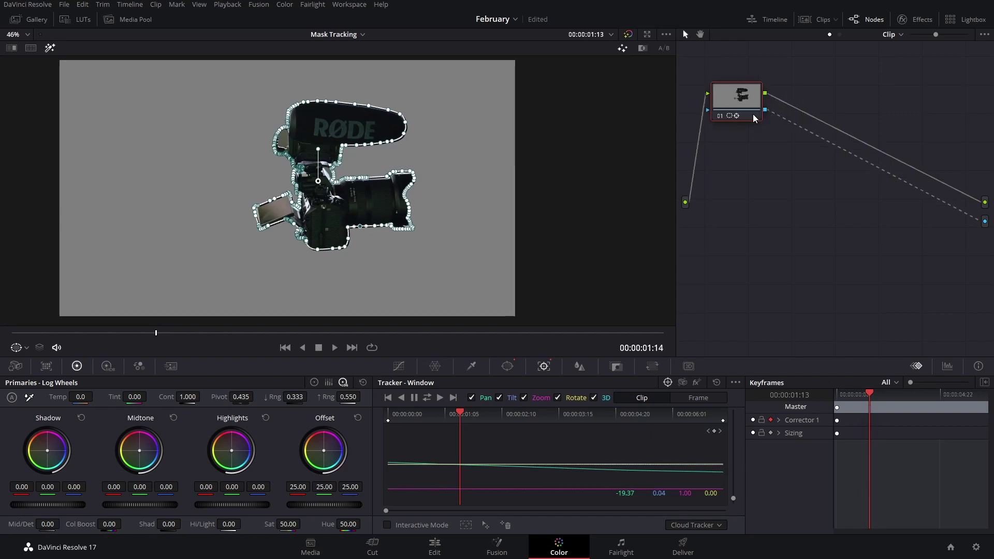
Add serial node 02 after node 01 and wire node 01's key output into its key input.
right_click(741, 103)
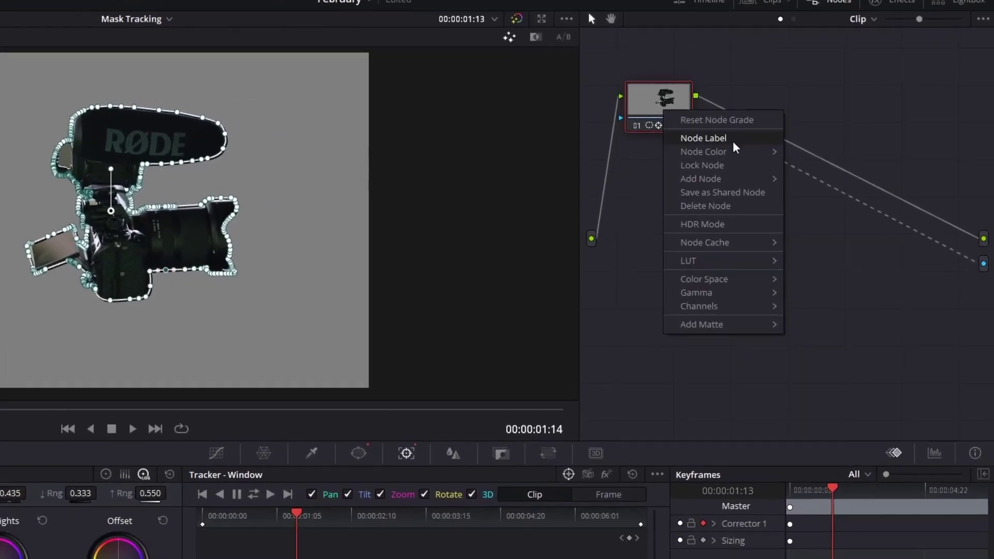
mouse_move(733, 179)
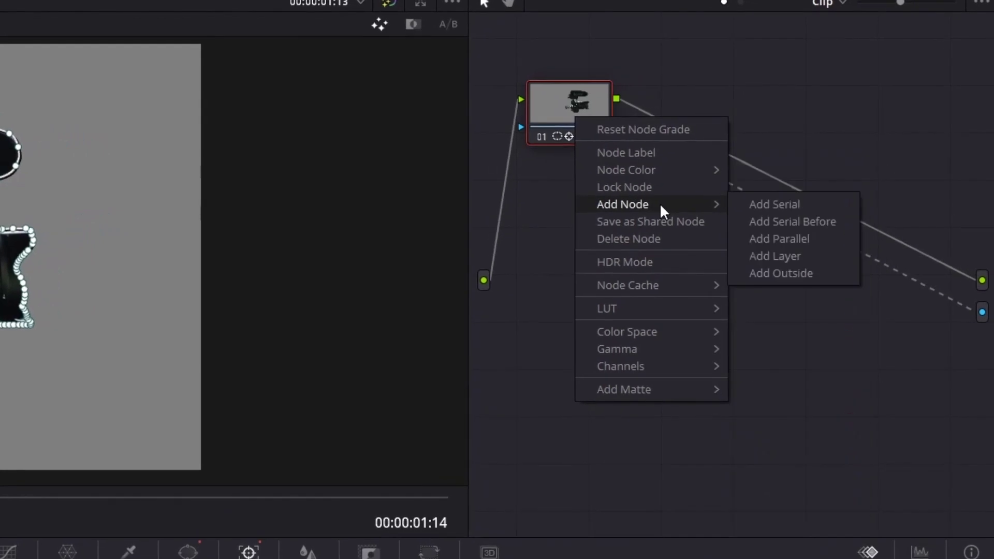
left_click(761, 204)
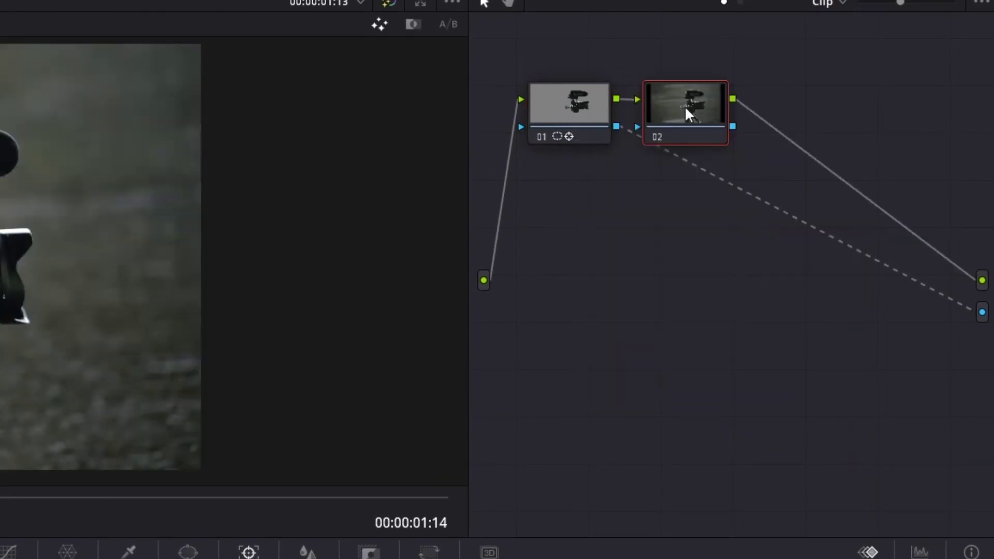
key("alt+s")
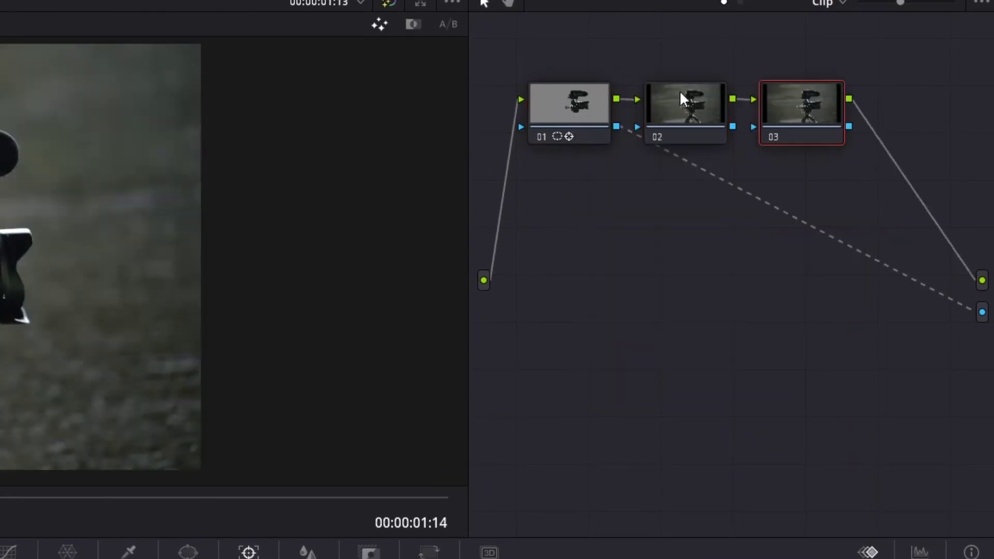
key("ctrl+z")
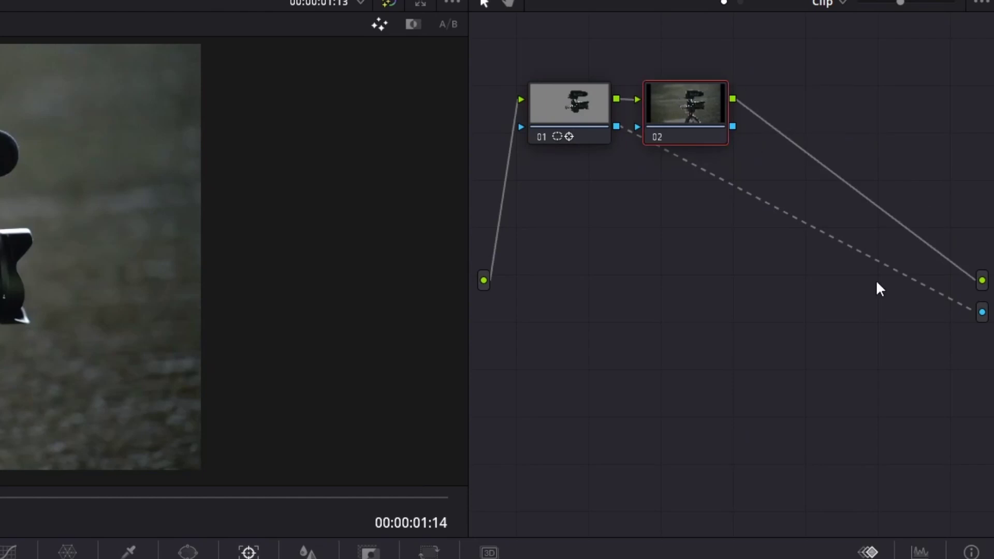
left_click_drag(927, 289, 688, 99)
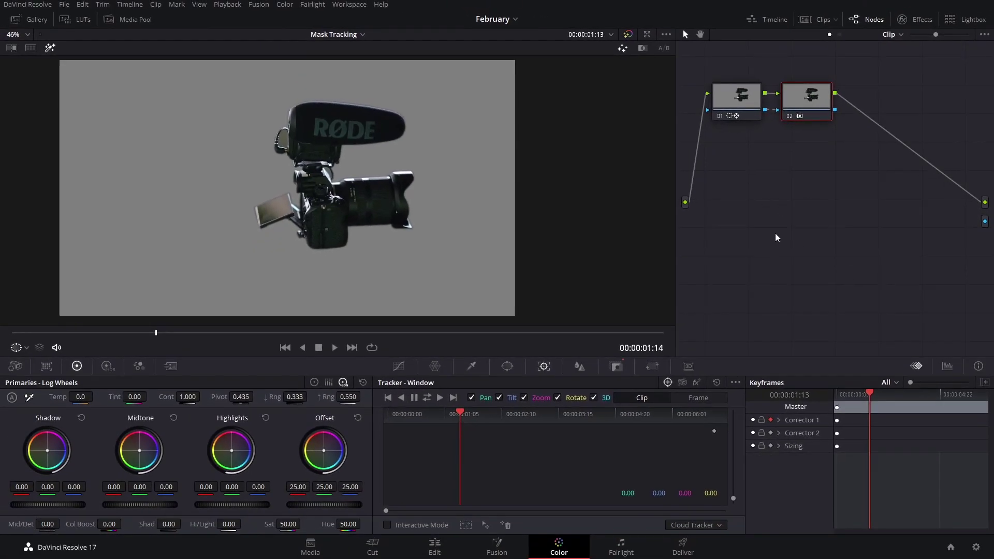
Tint node 02's highlights and offset toward purple, checking the full image around frame 02:04.
left_click_drag(231, 458, 812, 438)
left_click_drag(250, 444, 248, 443)
left_click_drag(853, 396, 910, 415)
left_click(50, 48)
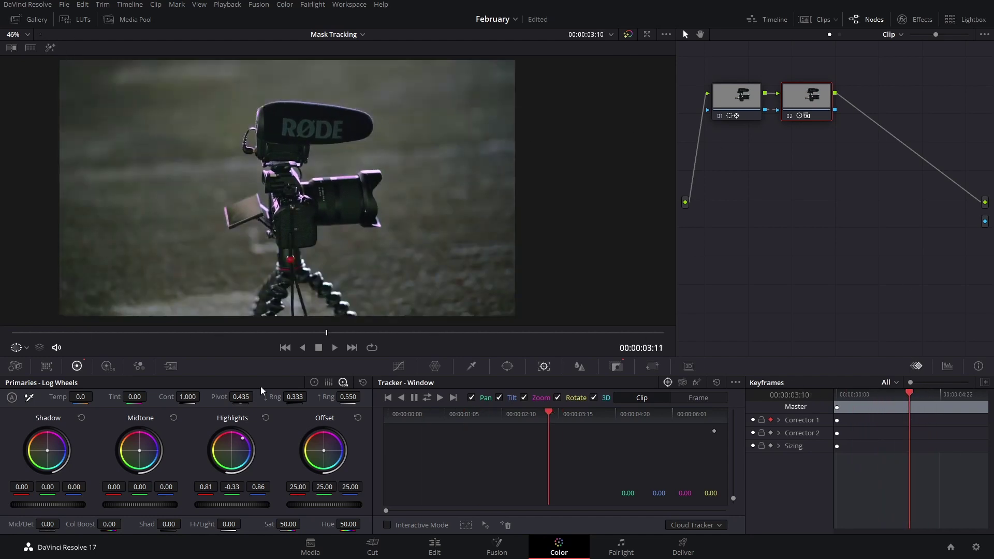
left_click_drag(242, 439, 238, 433)
left_click_drag(327, 450, 335, 443)
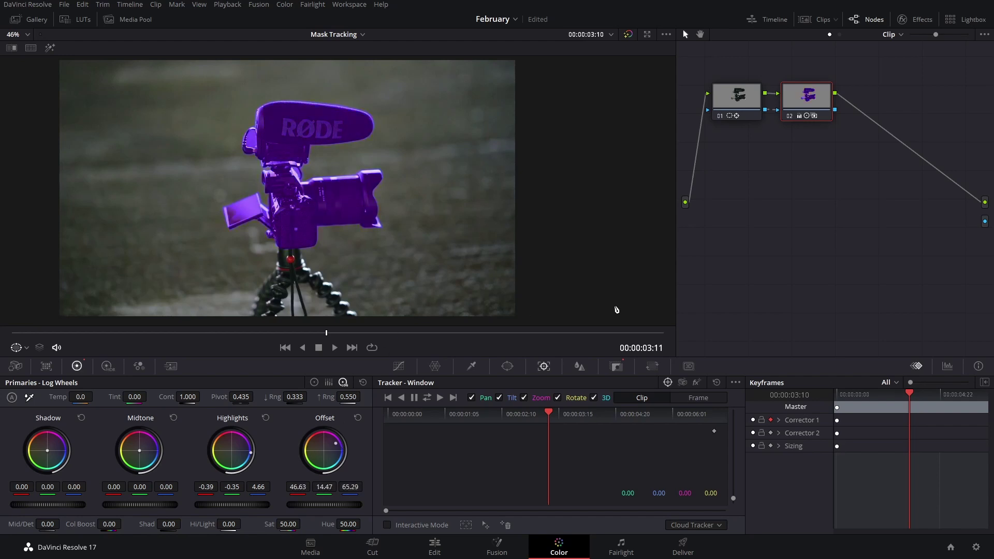